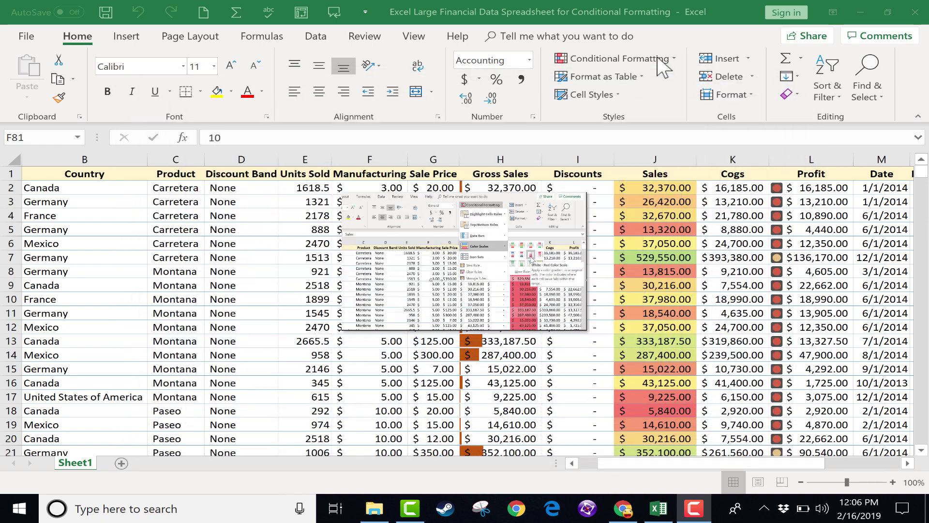
Look over the Conditional Formatting options and the Sales values starting at cell J2.
click(658, 56)
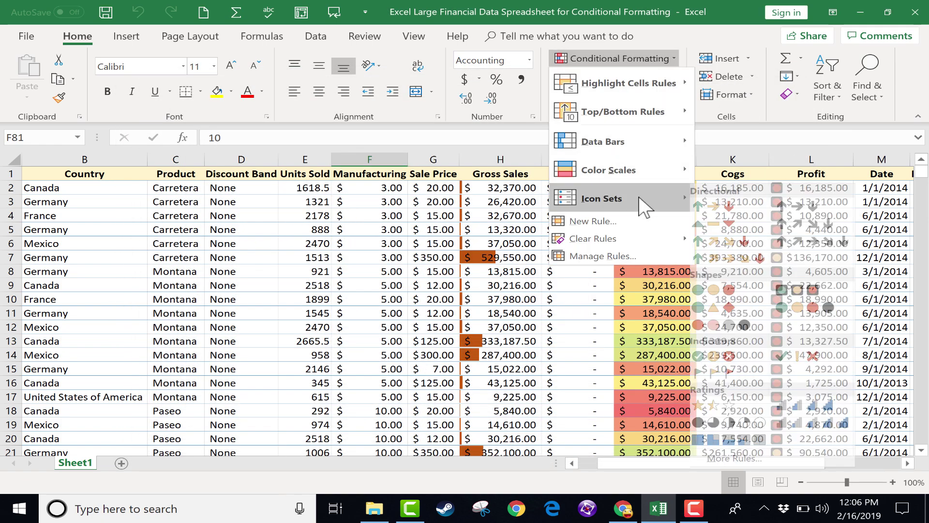
click(544, 341)
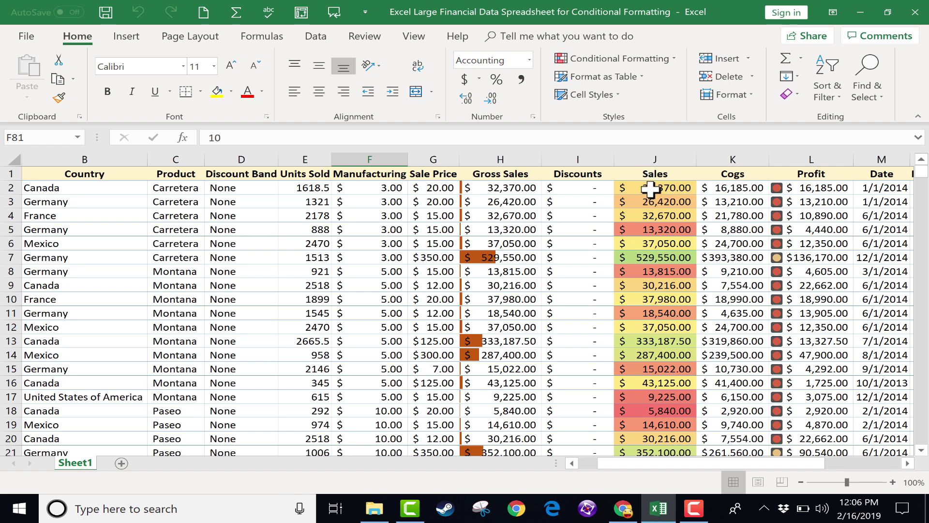
scroll(489, 270, down, 2)
scroll(639, 270, up, 2)
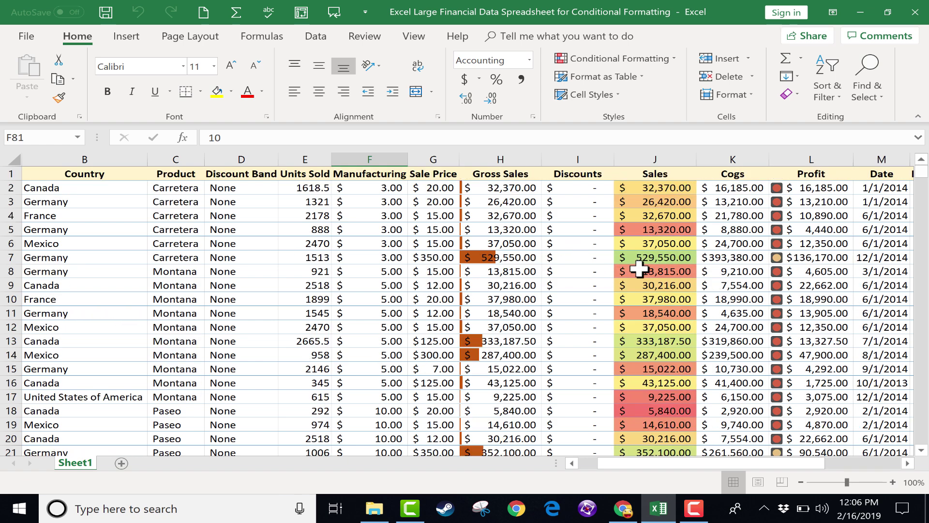
click(665, 187)
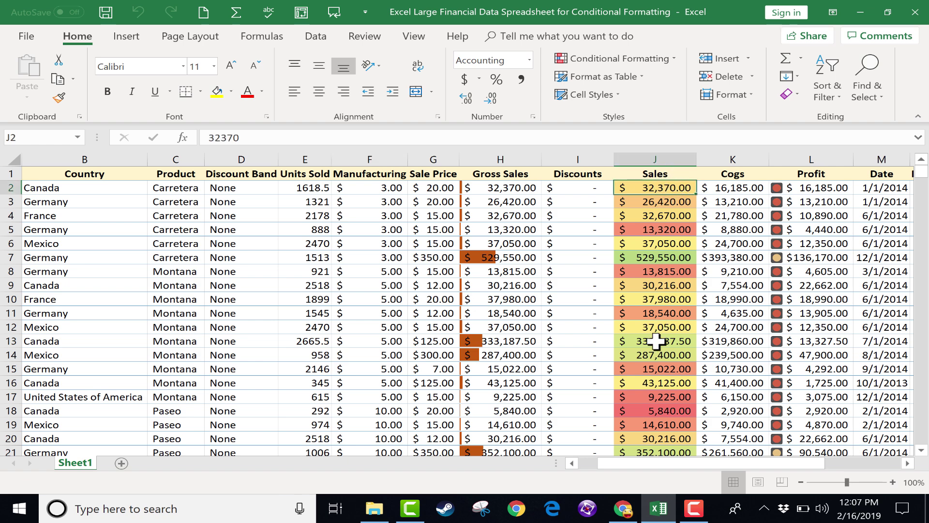
scroll(644, 264, down, 1)
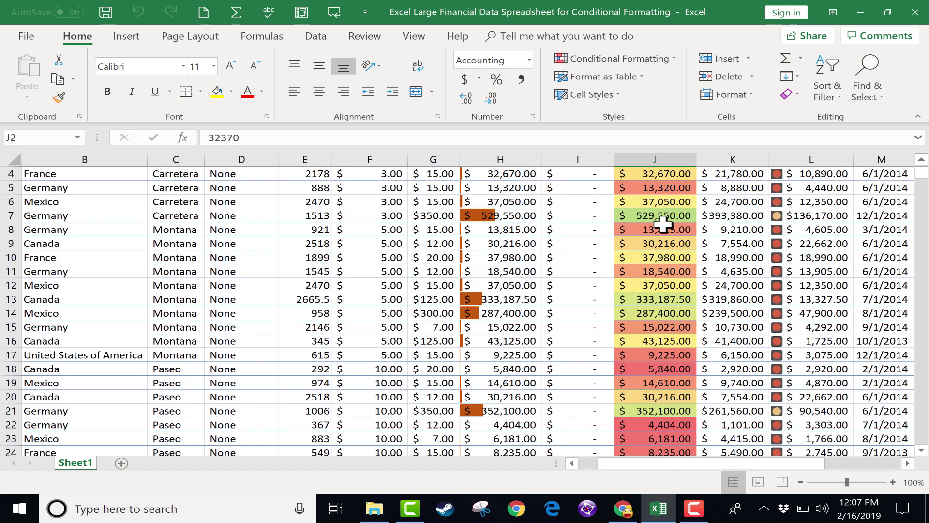
scroll(651, 235, up, 1)
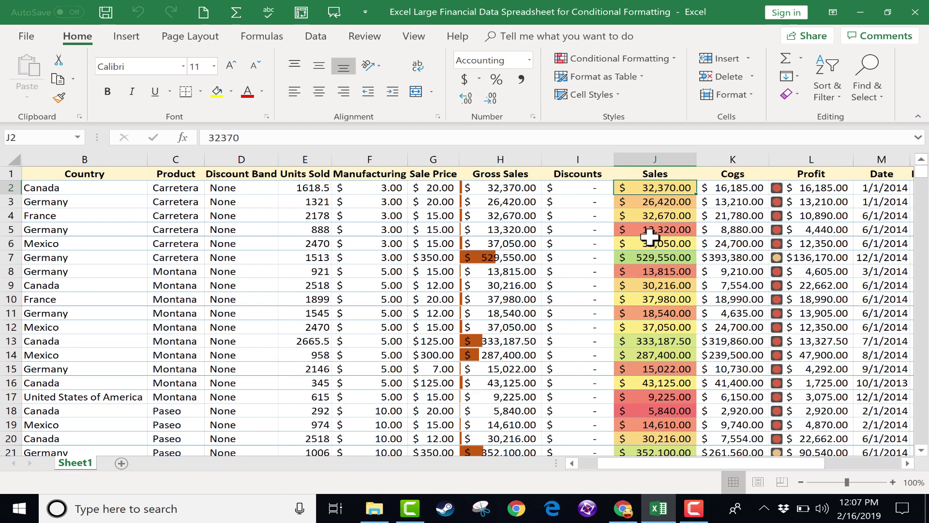
Inspect the formatted Gross Sales, Cogs and Profit columns by selecting cells in them.
click(500, 160)
click(506, 229)
click(503, 159)
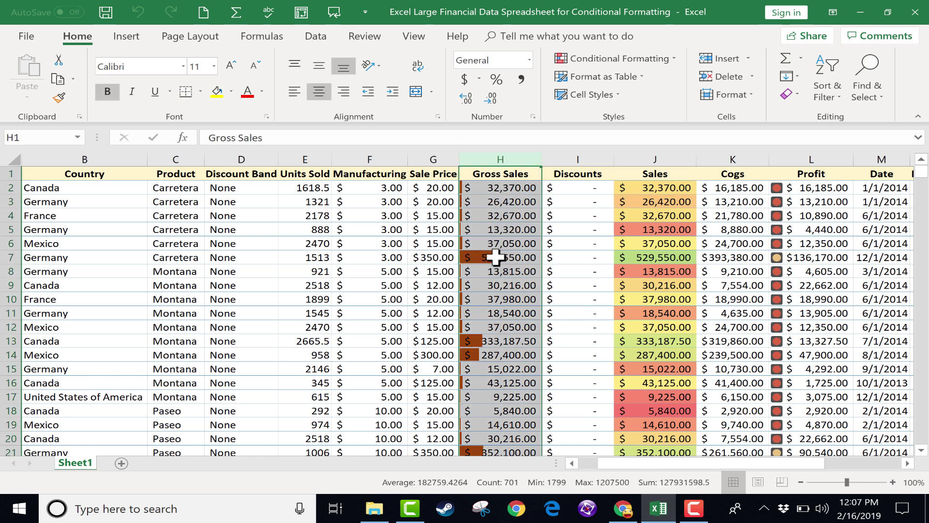
click(775, 216)
click(768, 200)
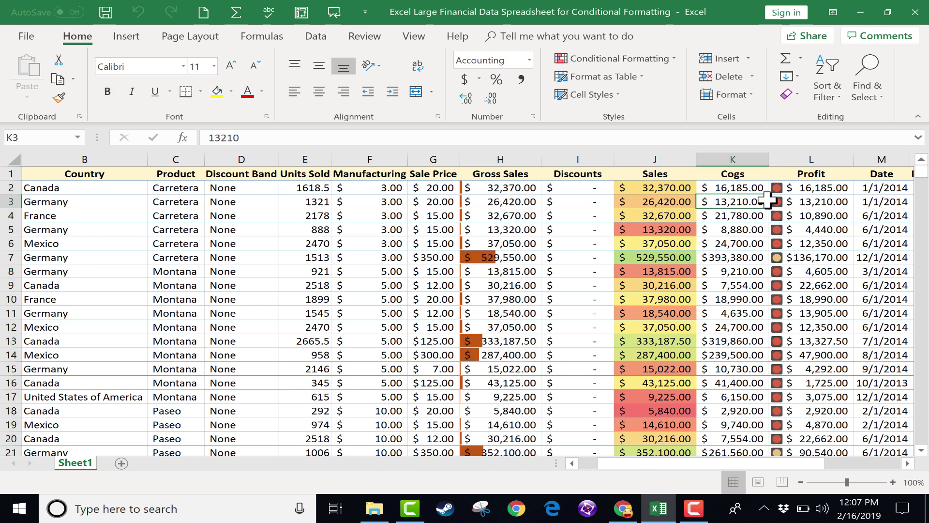
click(775, 204)
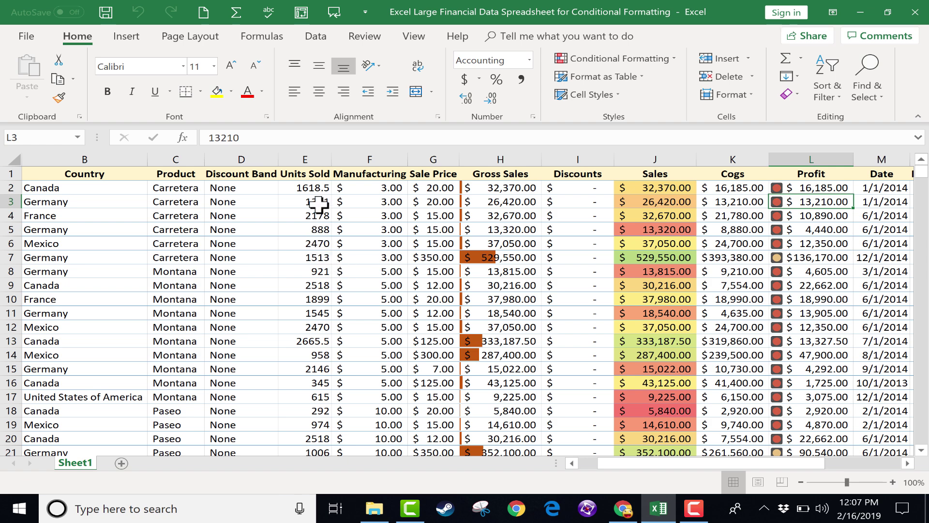
scroll(436, 290, left, 1)
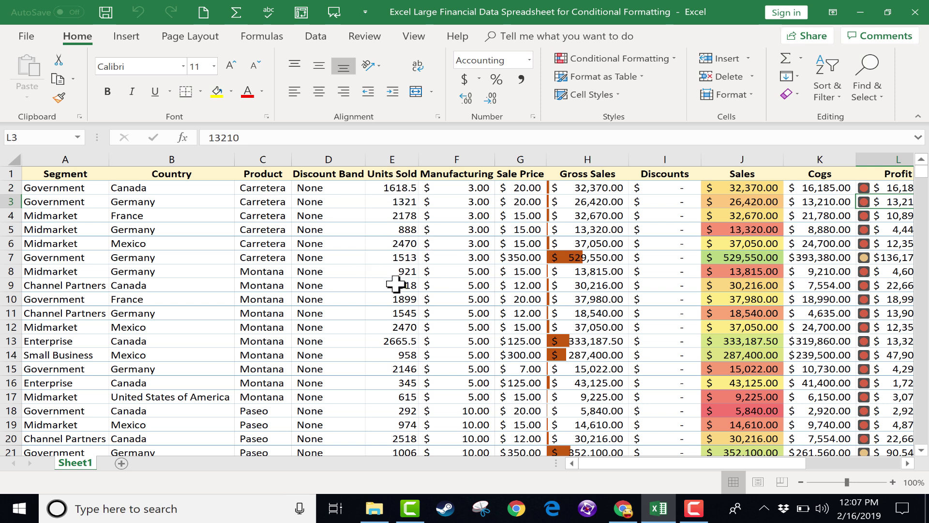
Select columns A through Q, then scroll back to column A.
click(392, 154)
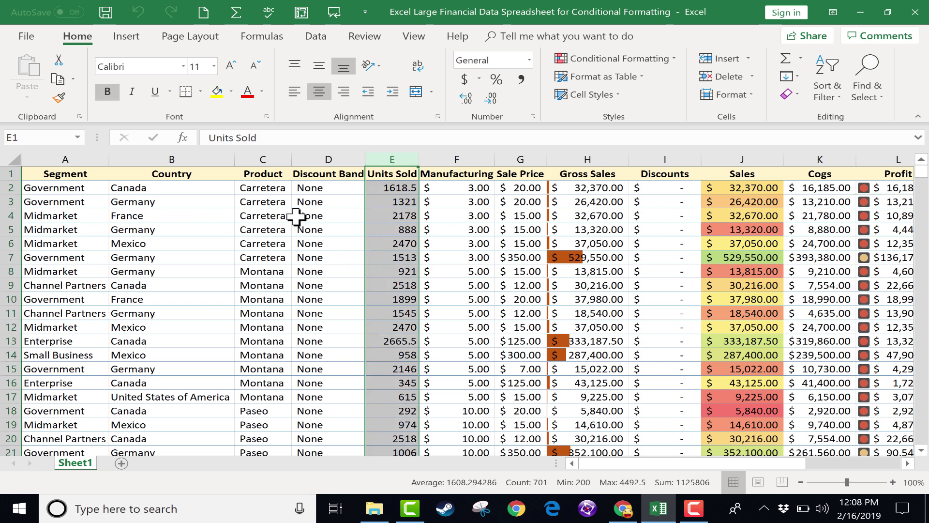
click(264, 214)
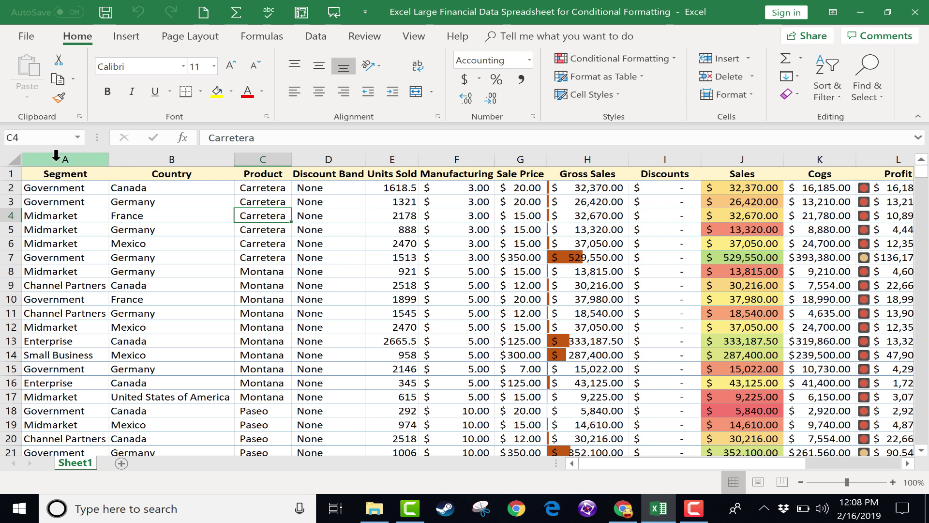
click(56, 156)
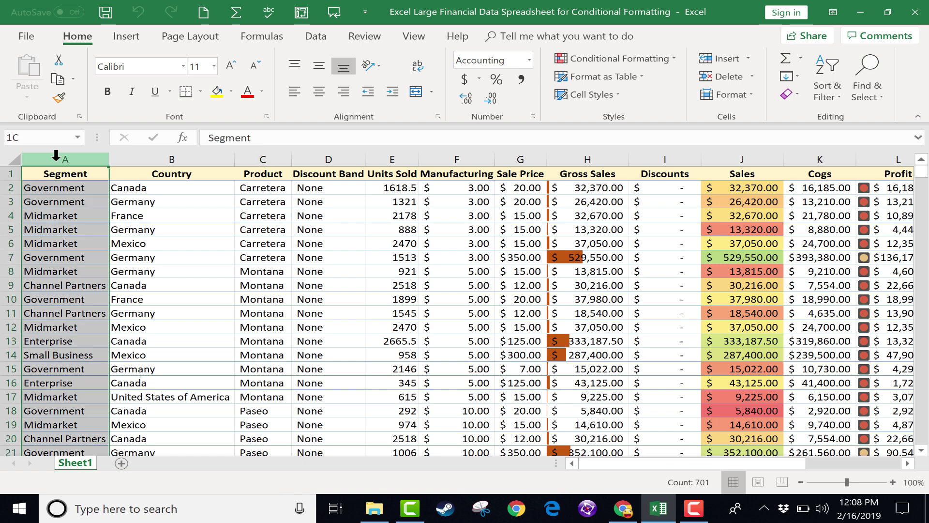
drag(87, 156, 804, 158)
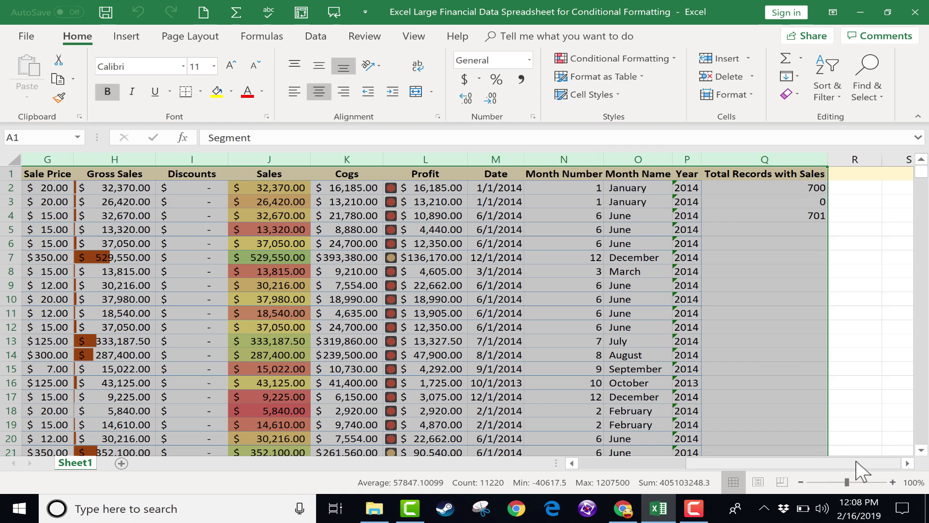
drag(857, 462, 707, 465)
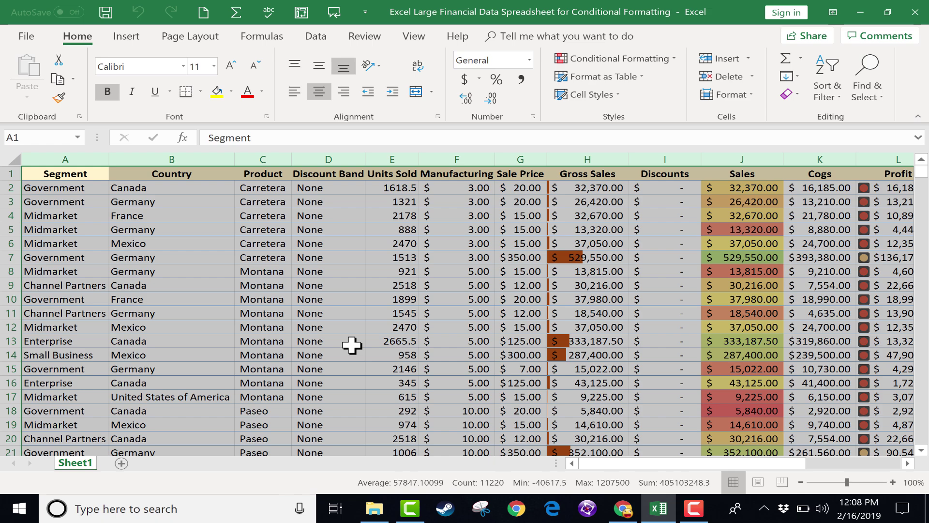
Browse the Conditional Formatting submenus on the Home ribbon and choose New Rule.
click(664, 59)
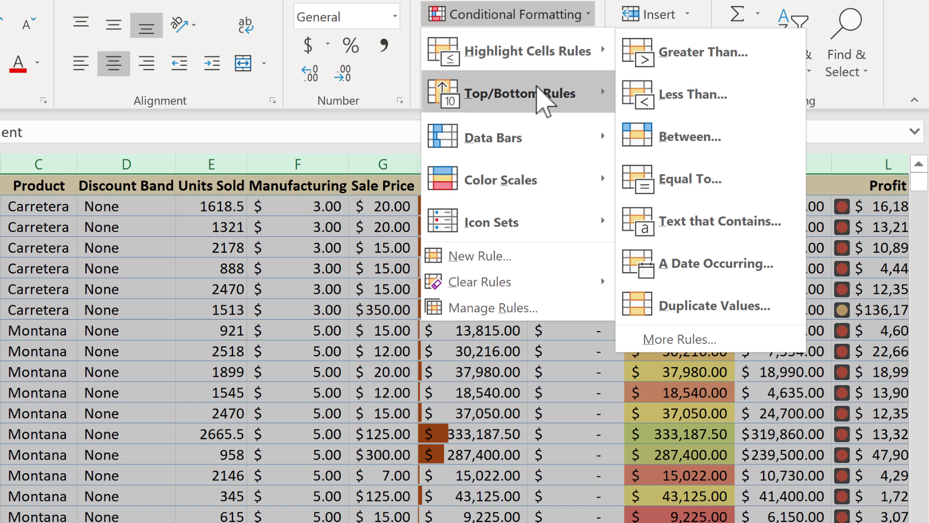
mouse_move(536, 86)
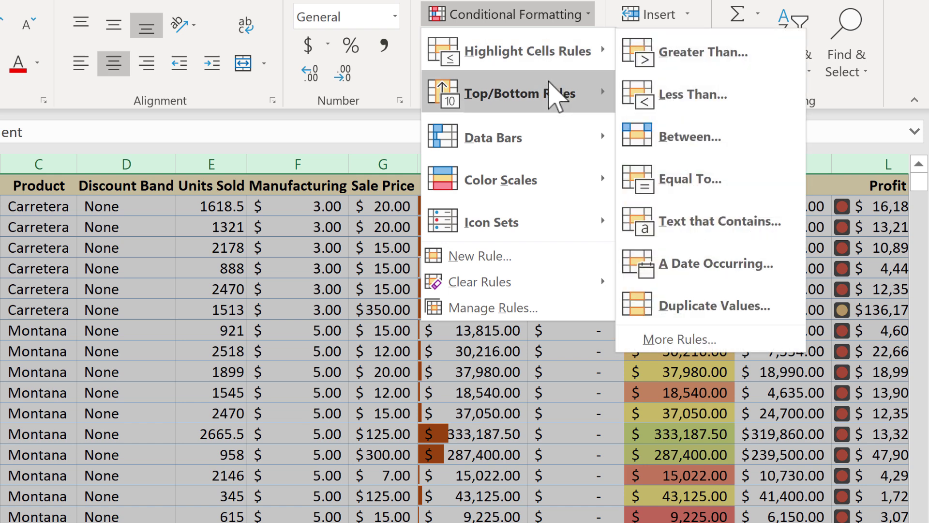
mouse_move(513, 218)
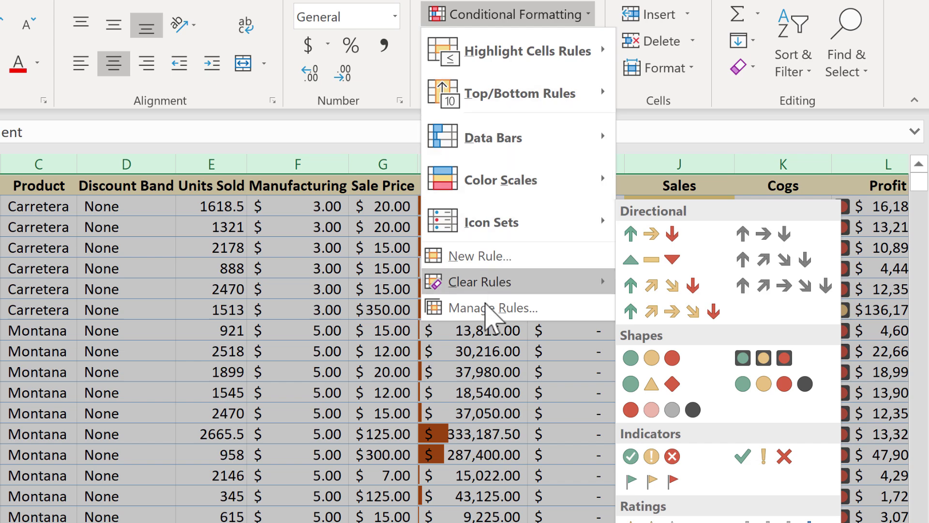
click(481, 257)
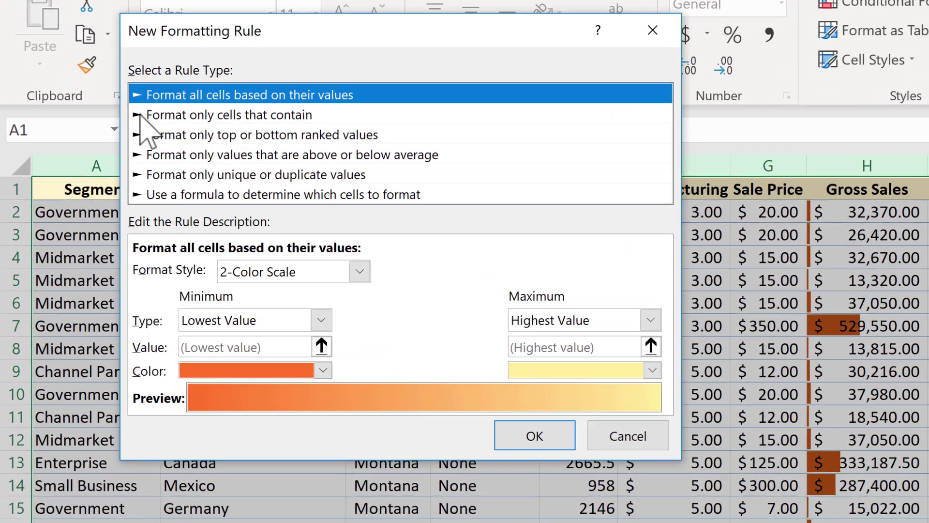
Choose the 'Use a formula to determine which cells to format' rule type, ready for a formula.
click(129, 120)
click(163, 154)
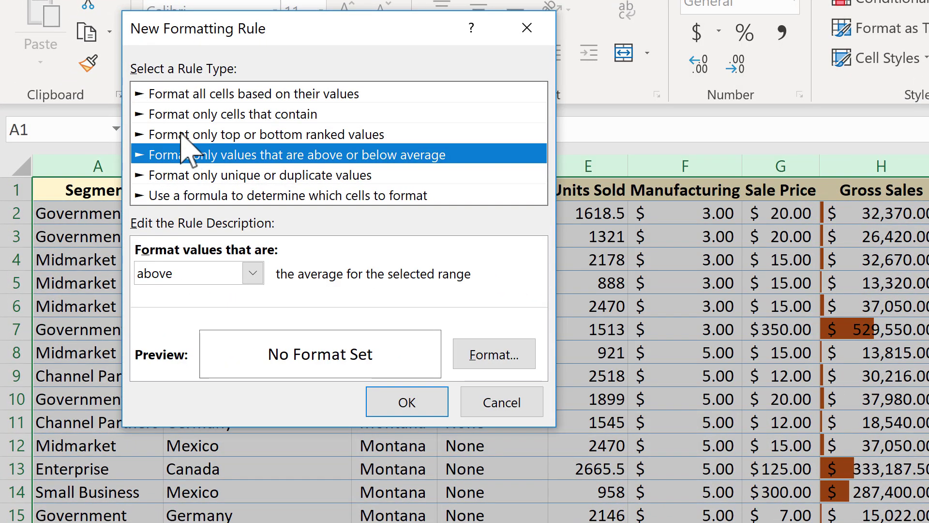
click(181, 136)
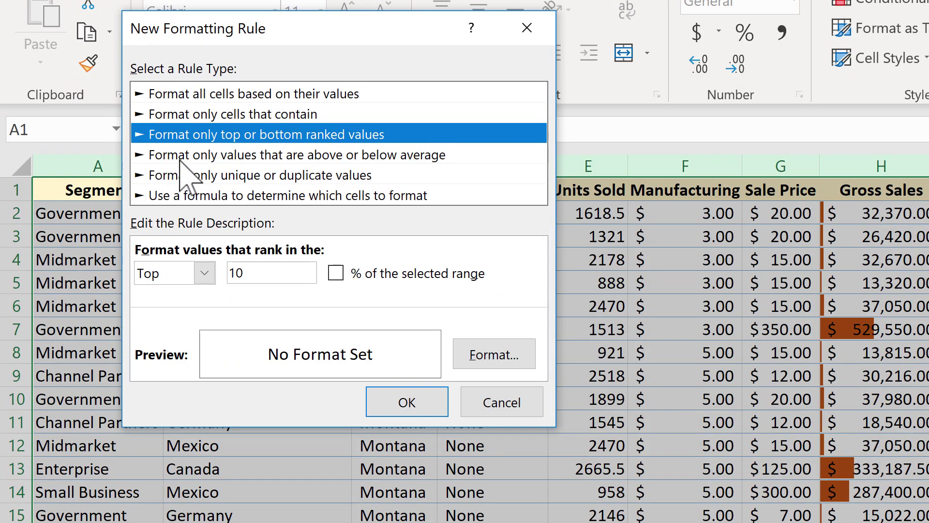
click(202, 195)
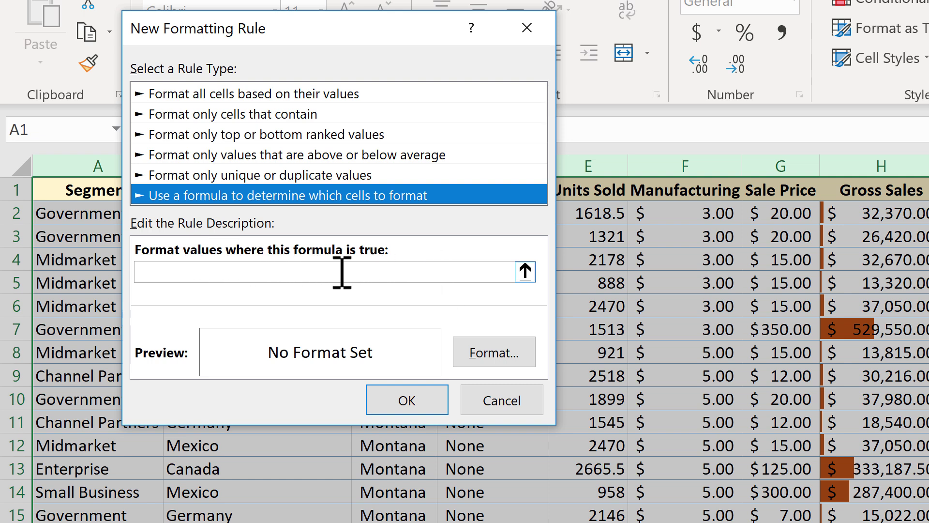
click(328, 265)
Enter =$E1>1000 as the rule formula, moving the dialog aside to check column E.
click(163, 267)
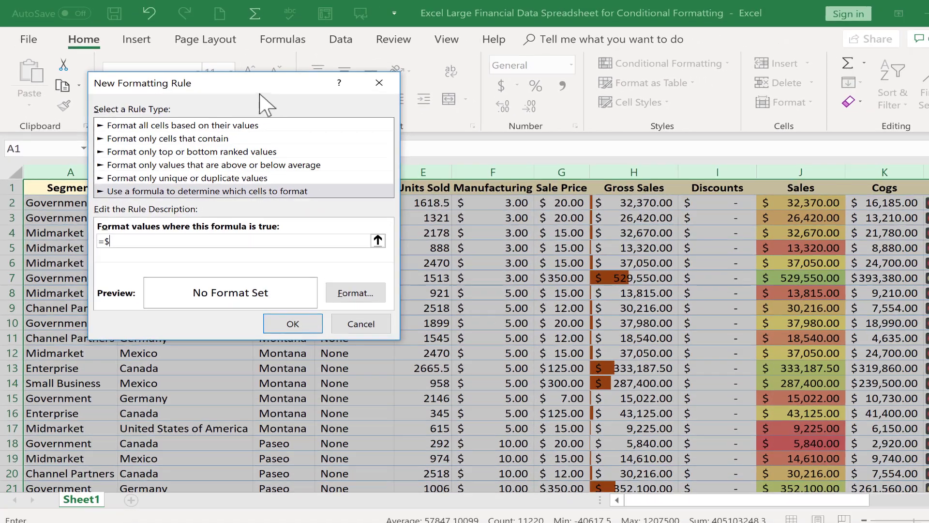
drag(240, 81, 728, 138)
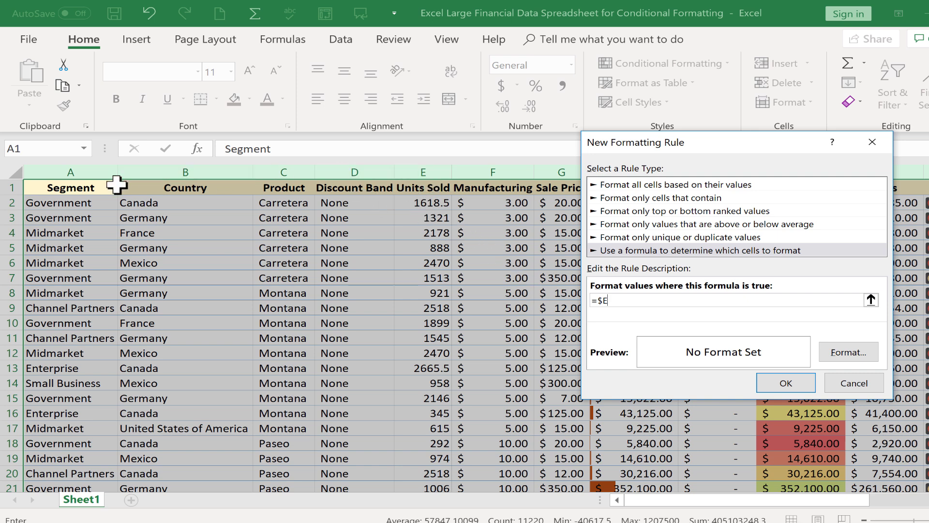
scroll(442, 209, down, 2)
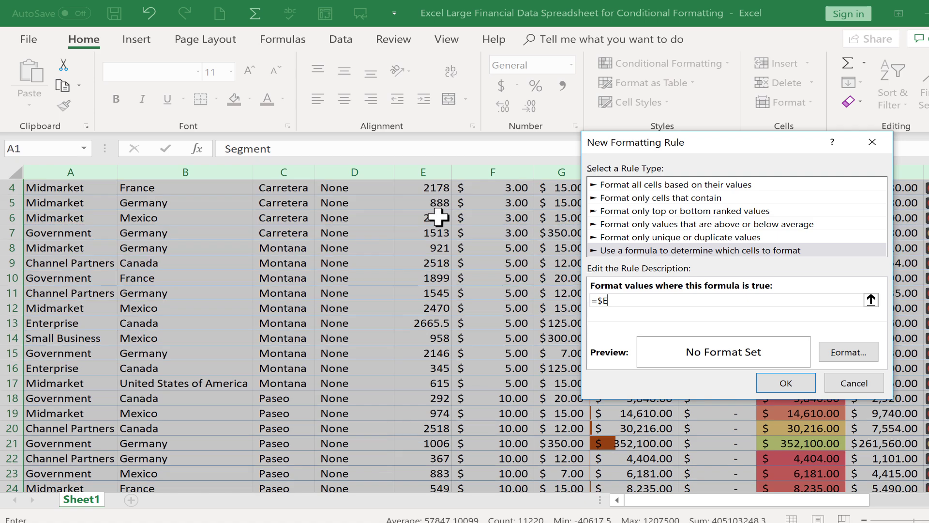
scroll(436, 215, up, 2)
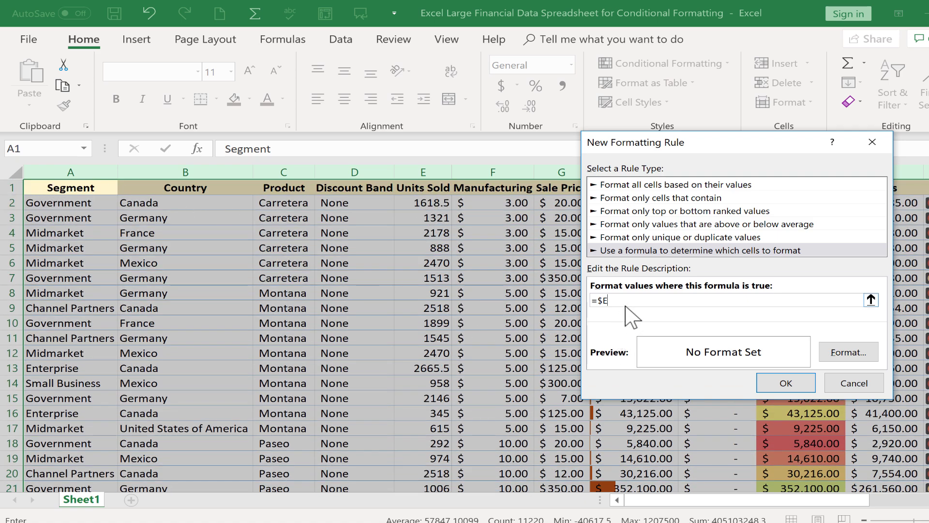
scroll(510, 292, down, 2)
scroll(511, 291, up, 2)
scroll(845, 363, down, 1)
scroll(849, 378, up, 1)
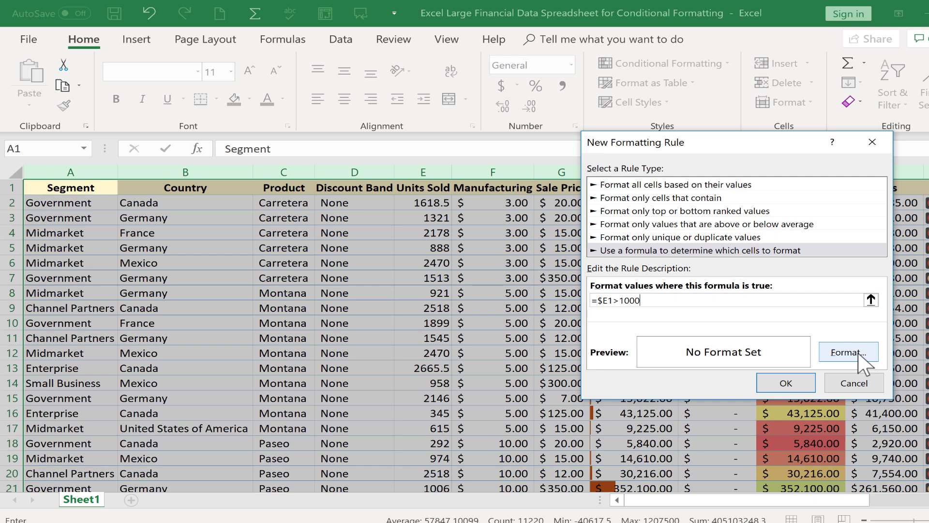
In the rule's Format Cells, try an outline border and a green pattern colour.
click(860, 356)
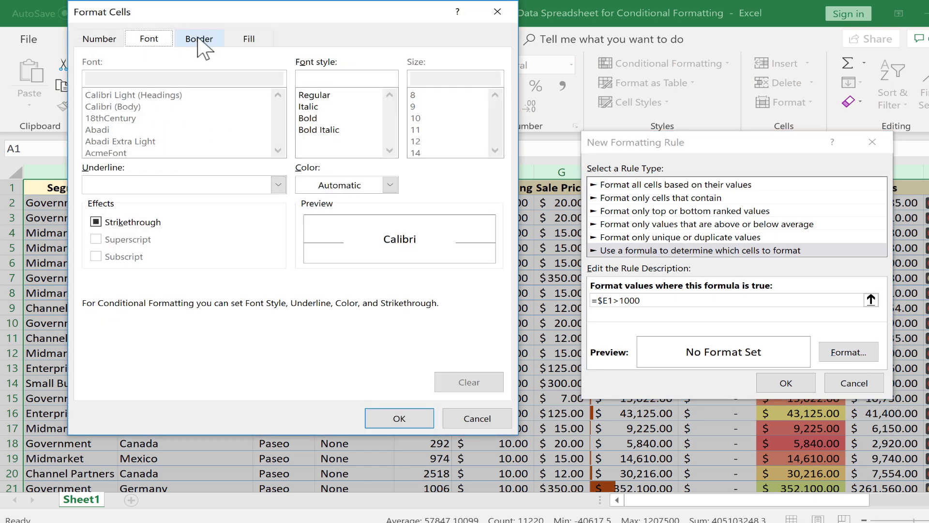
click(199, 43)
click(321, 95)
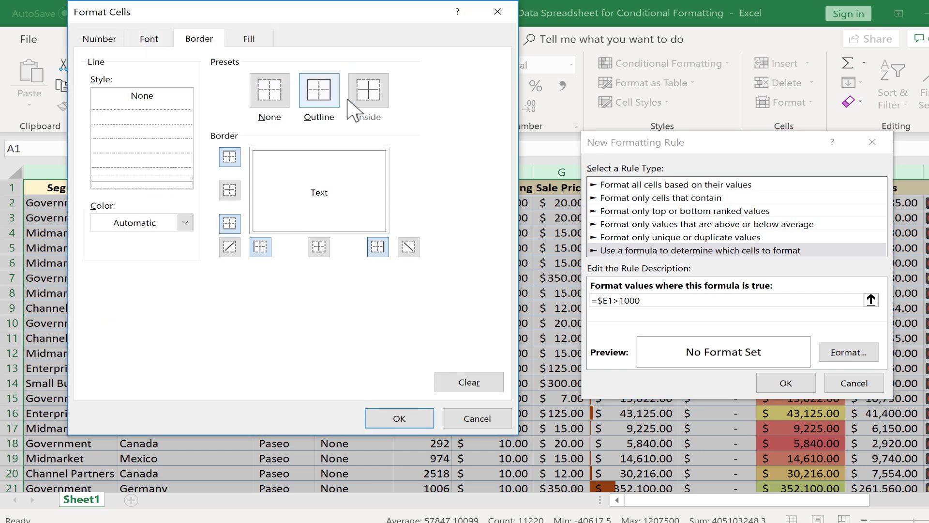
click(250, 39)
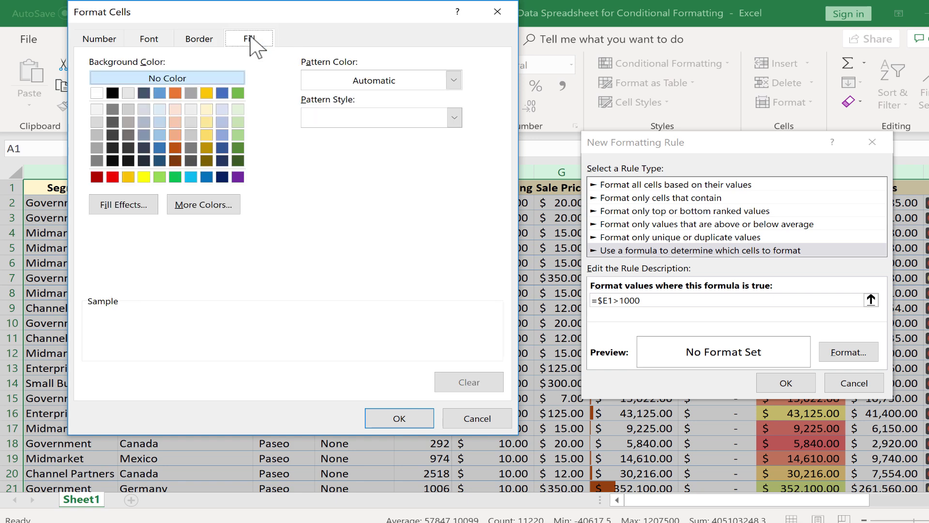
click(455, 81)
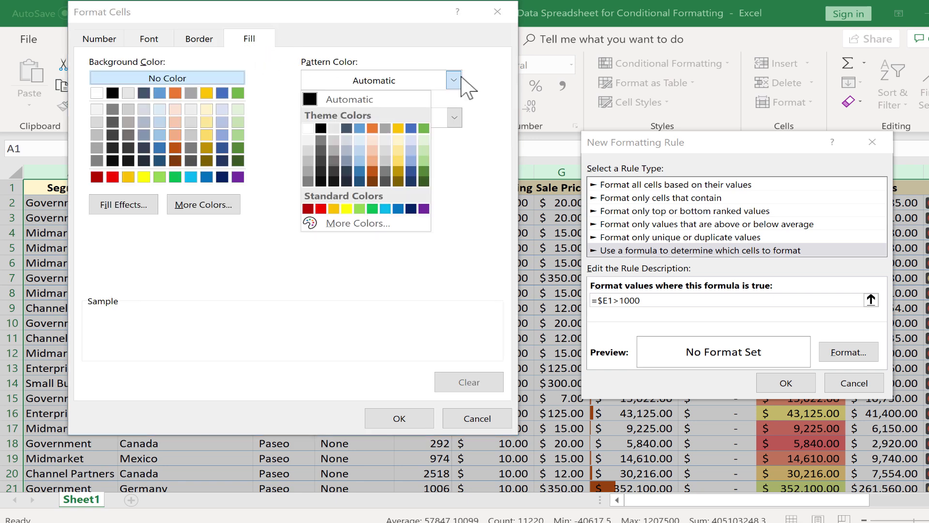
click(426, 128)
click(201, 208)
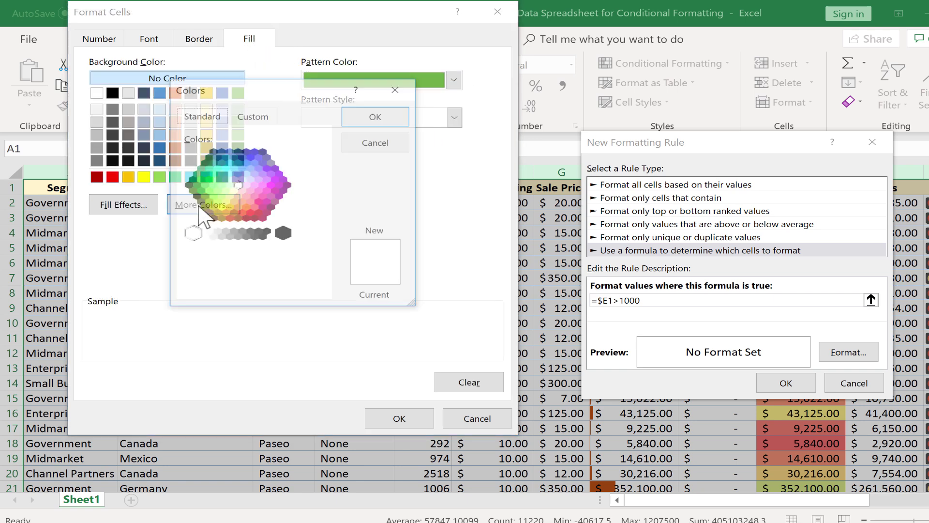
click(376, 144)
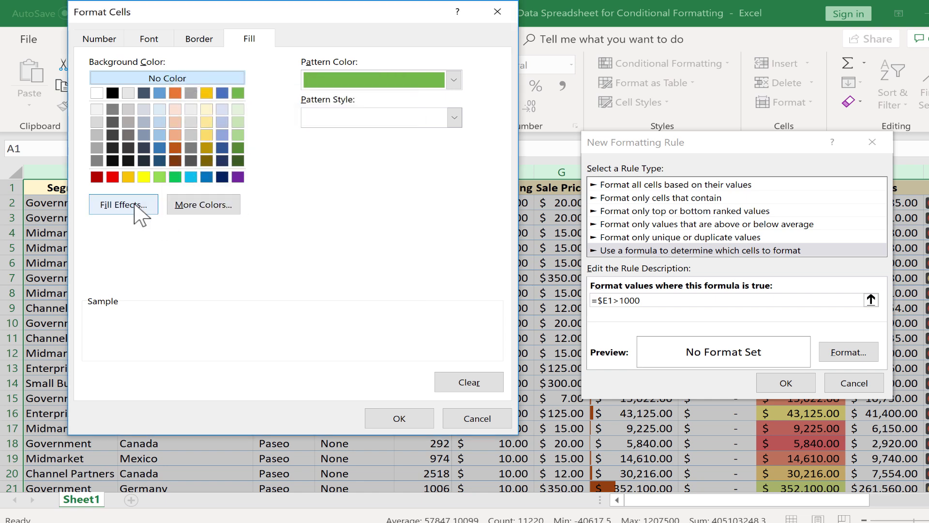
Set a two-colour blue gradient fill with Horizontal shading and confirm the cell format.
click(123, 205)
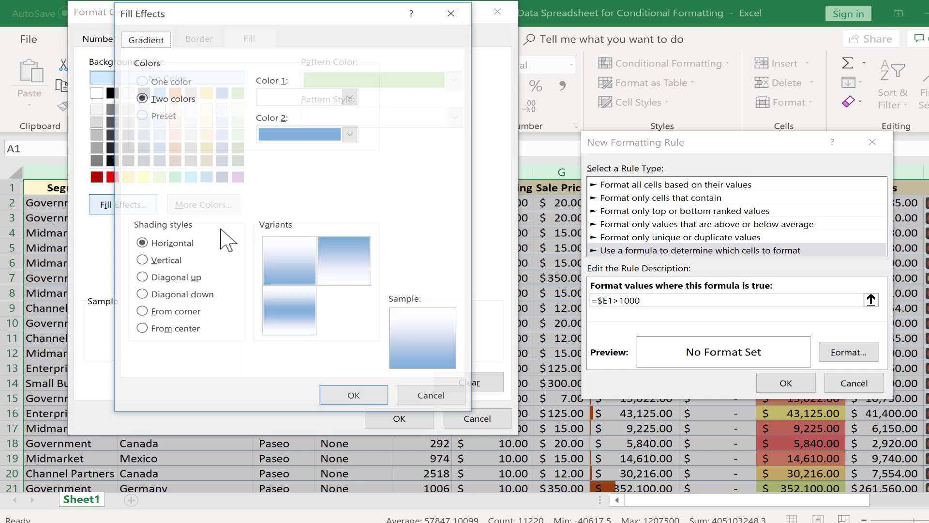
click(144, 261)
click(144, 278)
click(143, 295)
click(140, 243)
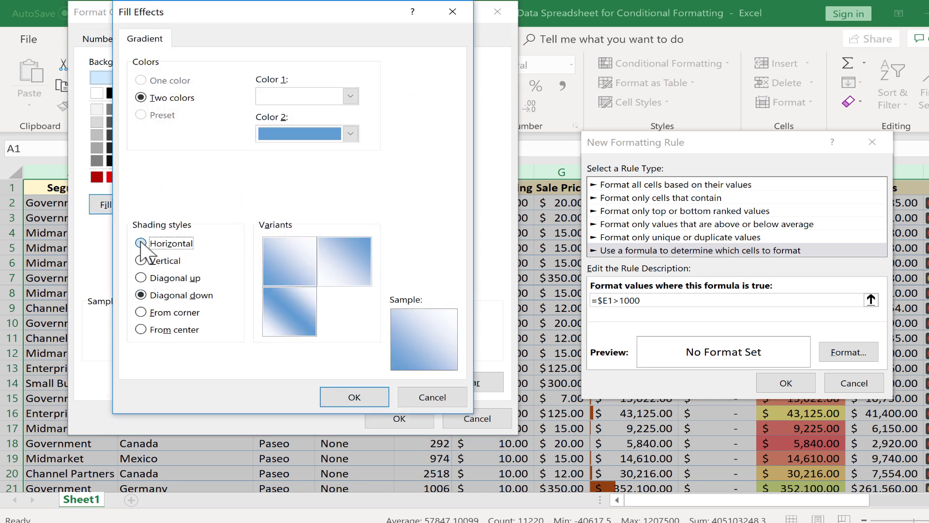
click(356, 398)
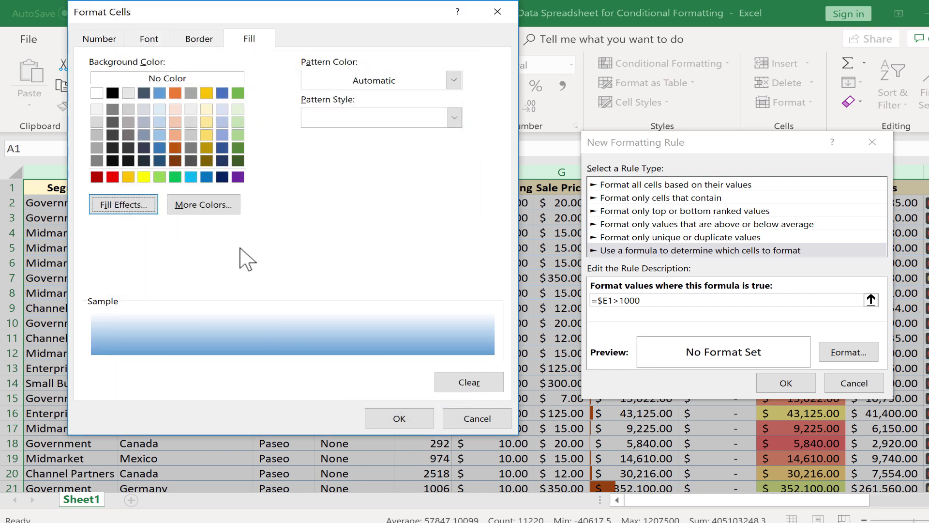
click(417, 415)
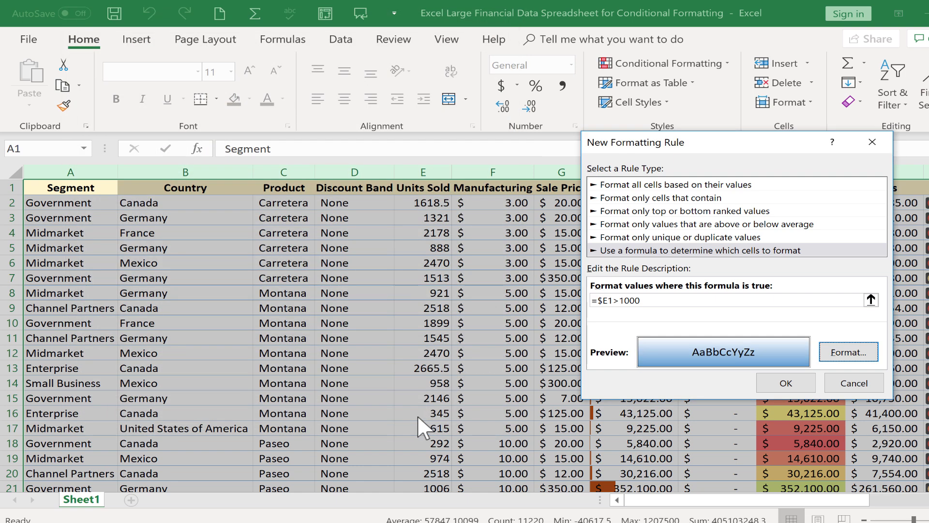
Create the =$E1>1000 rule and check the blue-filled rows, including Units Sold in E10 and E15.
click(799, 381)
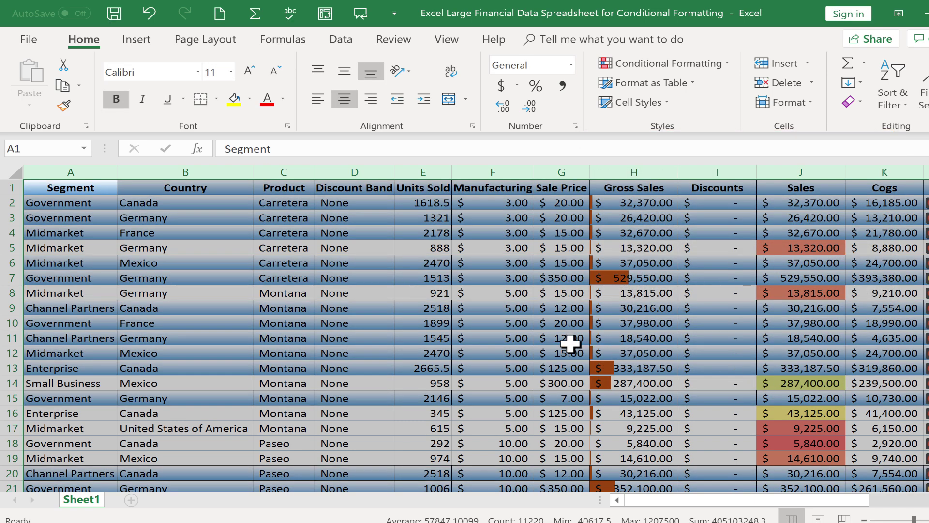
click(570, 344)
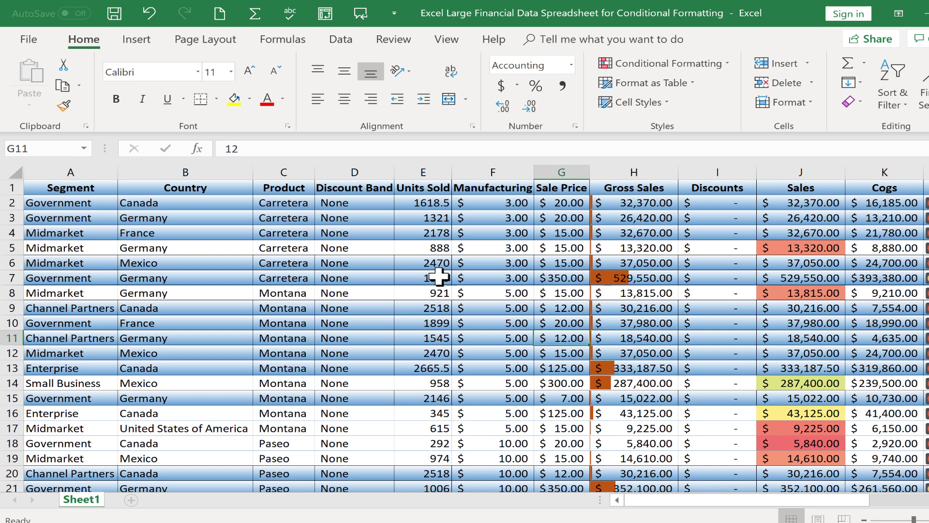
scroll(441, 273, down, 3)
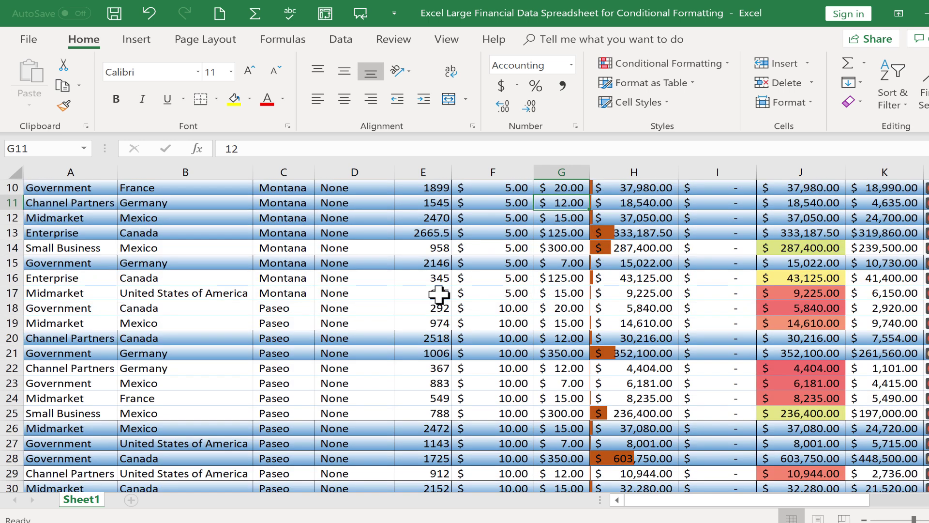
click(435, 266)
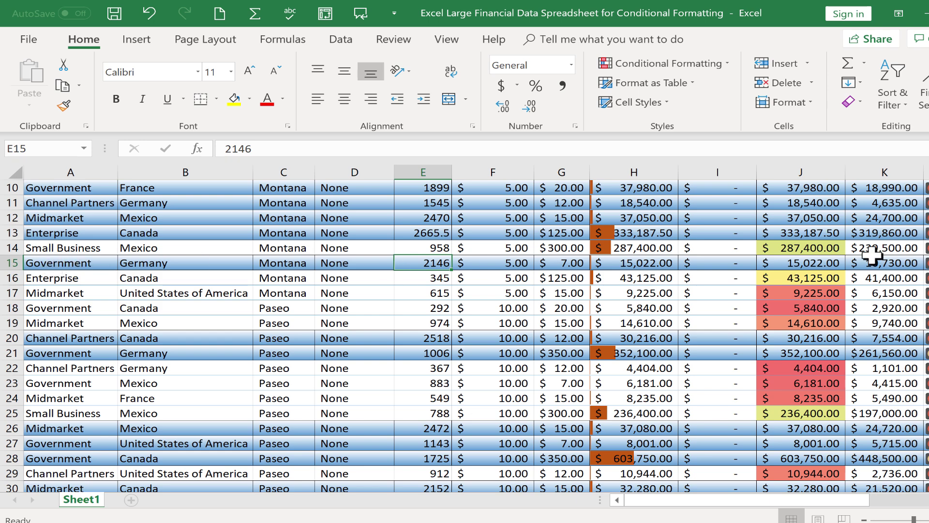
scroll(557, 269, up, 3)
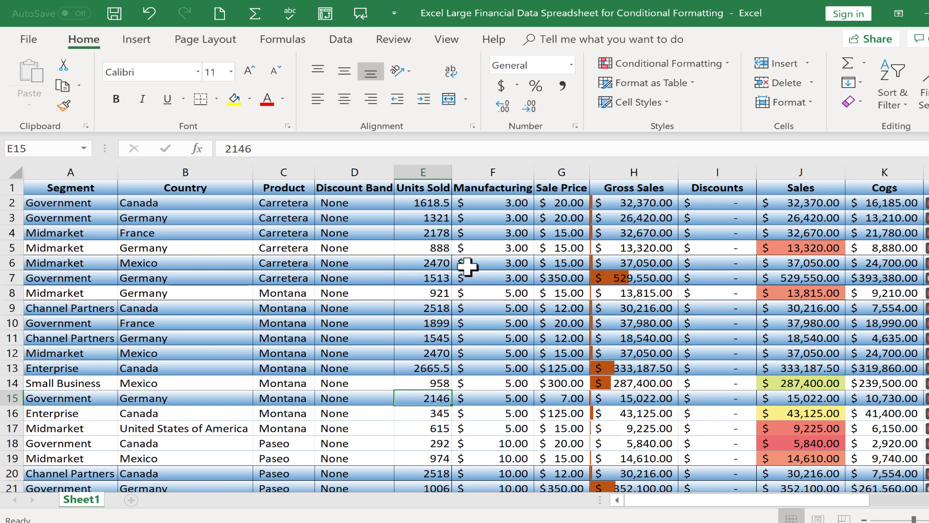
click(439, 321)
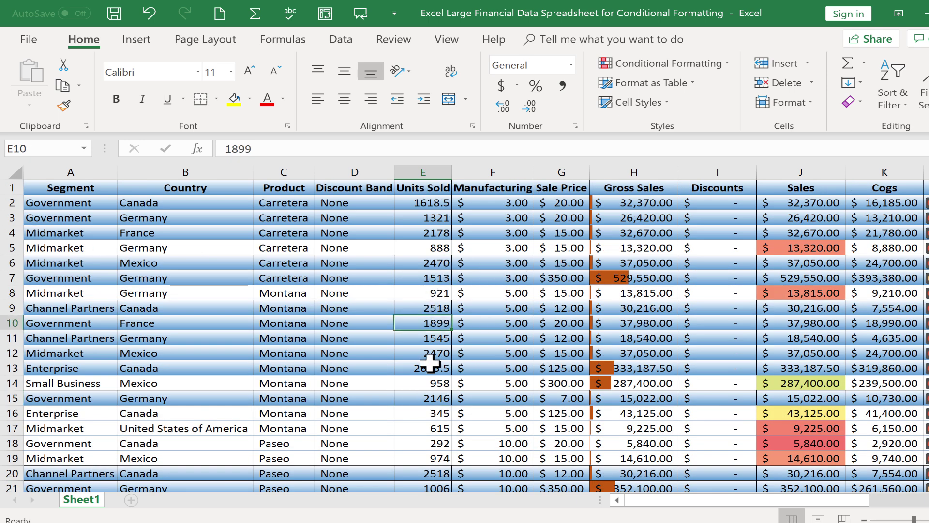
scroll(430, 363, down, 13)
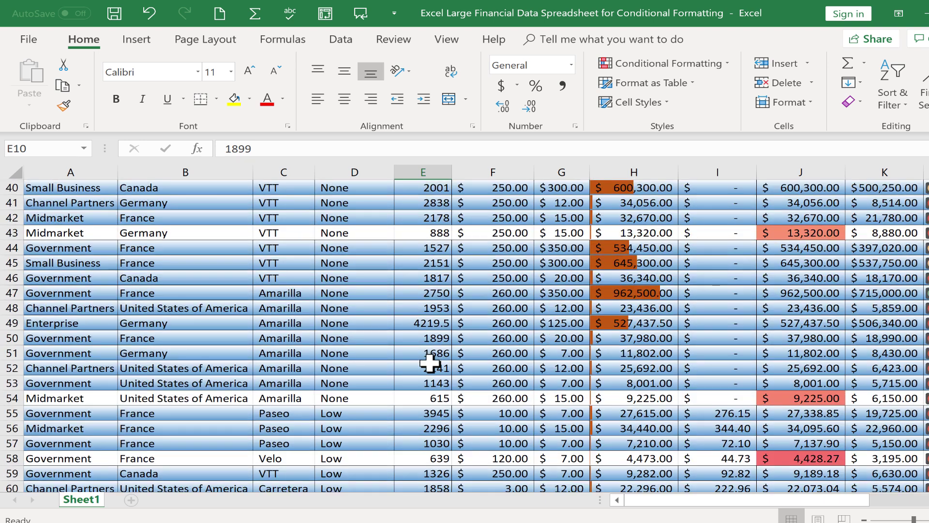
scroll(446, 358, up, 13)
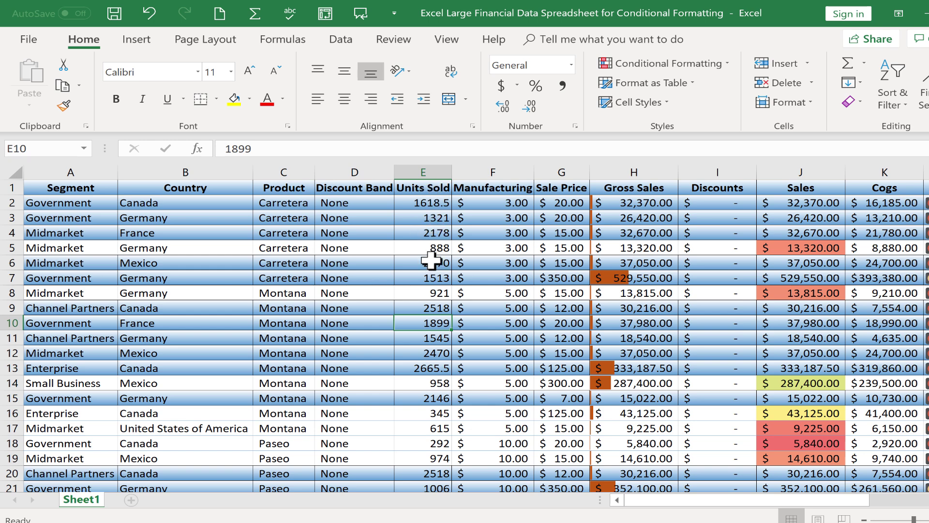
scroll(452, 253, down, 1)
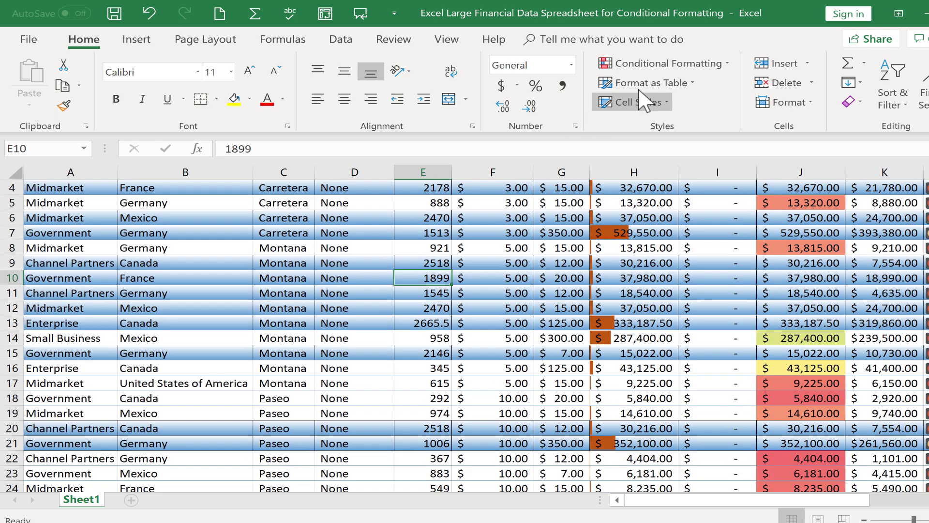
In Conditional Formatting > Manage Rules, select the =$E1>1000 rule and choose Edit Rule.
click(689, 66)
click(662, 277)
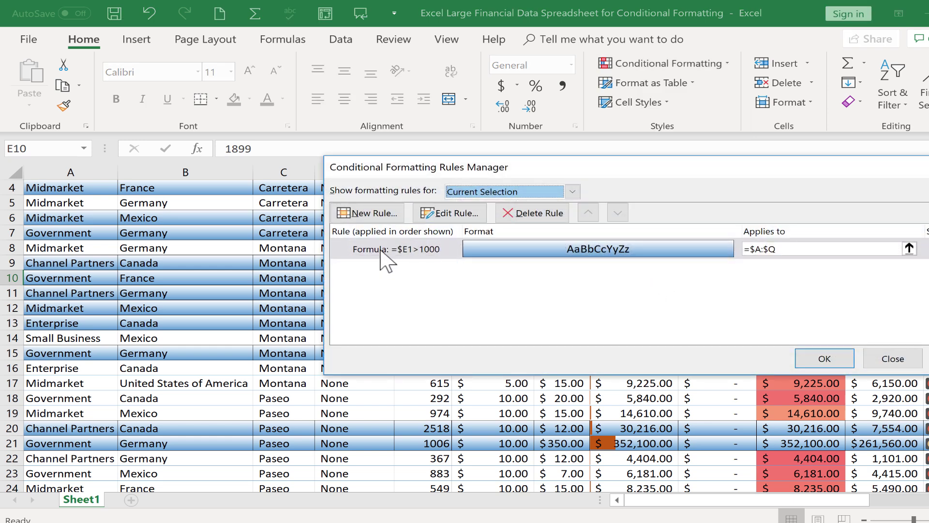
click(384, 252)
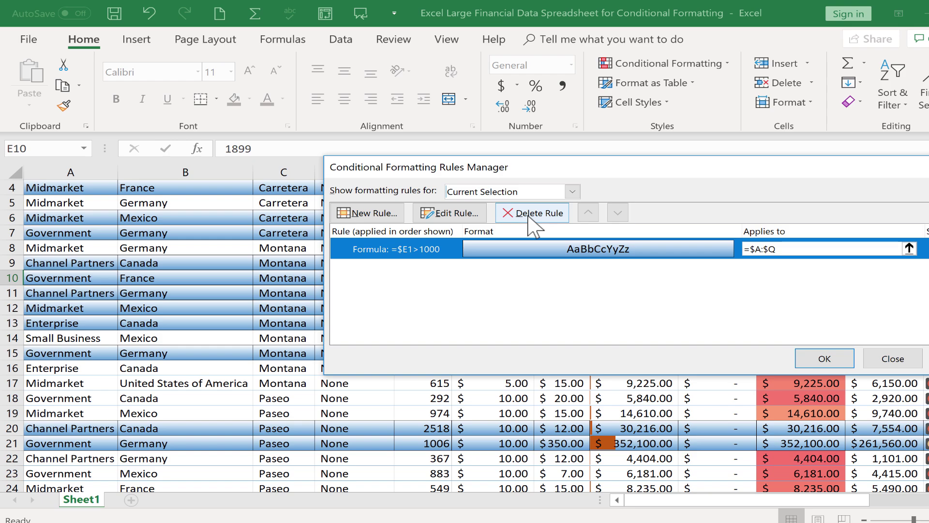
click(450, 213)
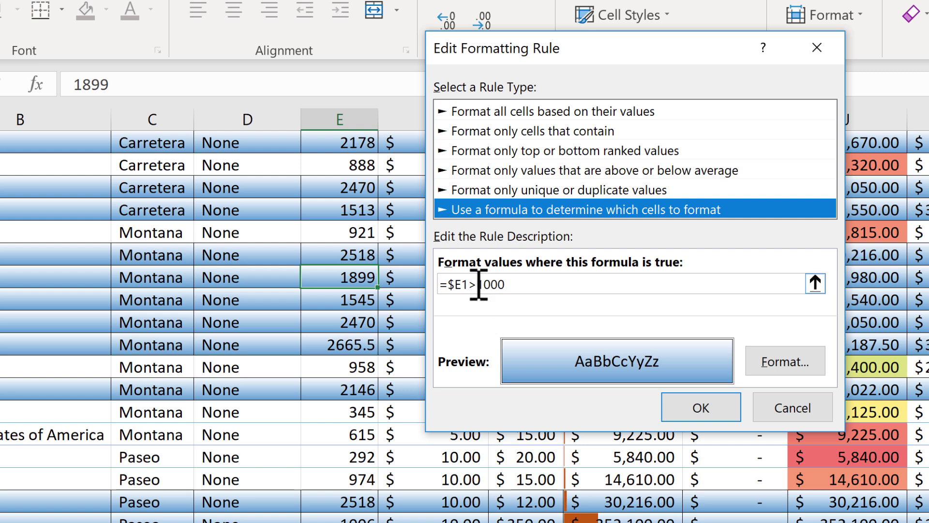
Change the formula threshold from 1000 to 999 (=$E1>999), confirm, and apply it.
click(478, 284)
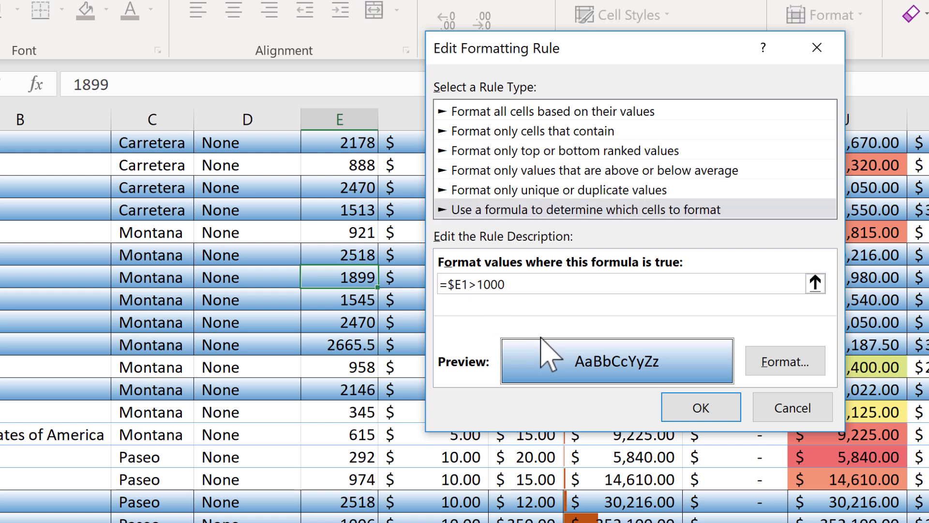
text(=)
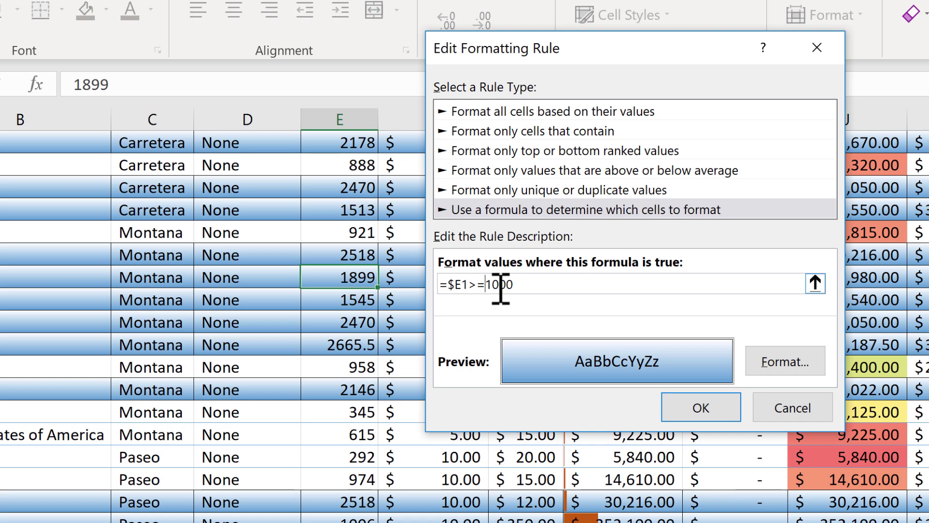
key(BackSpace)
key(BackSpace)
double_click(501, 286)
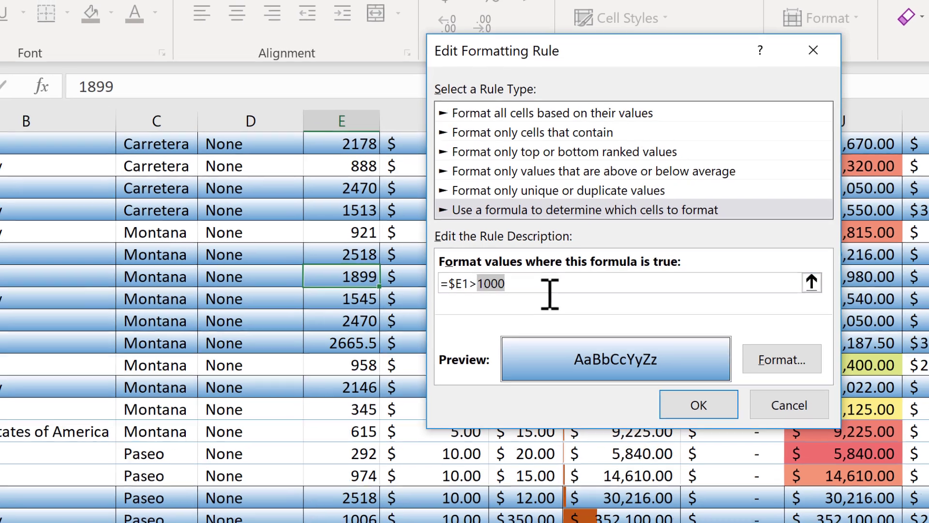
text(999)
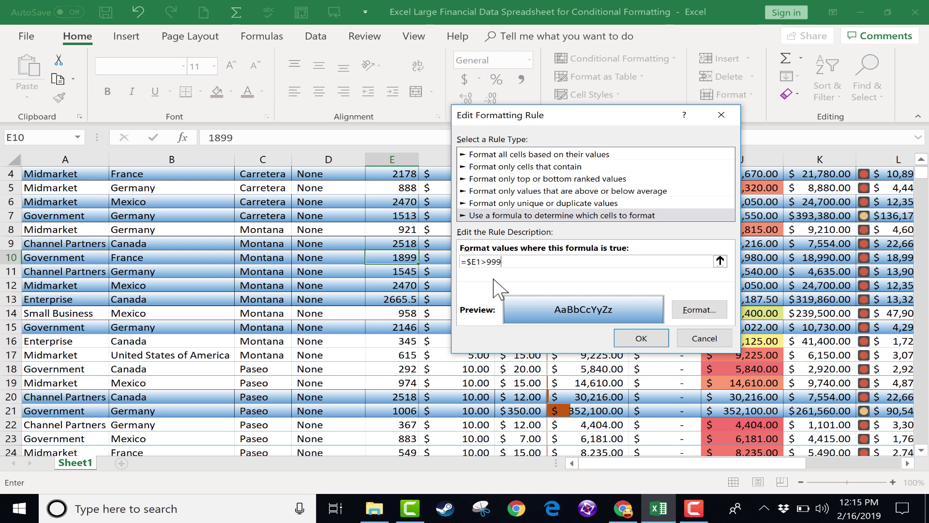
click(652, 339)
click(890, 332)
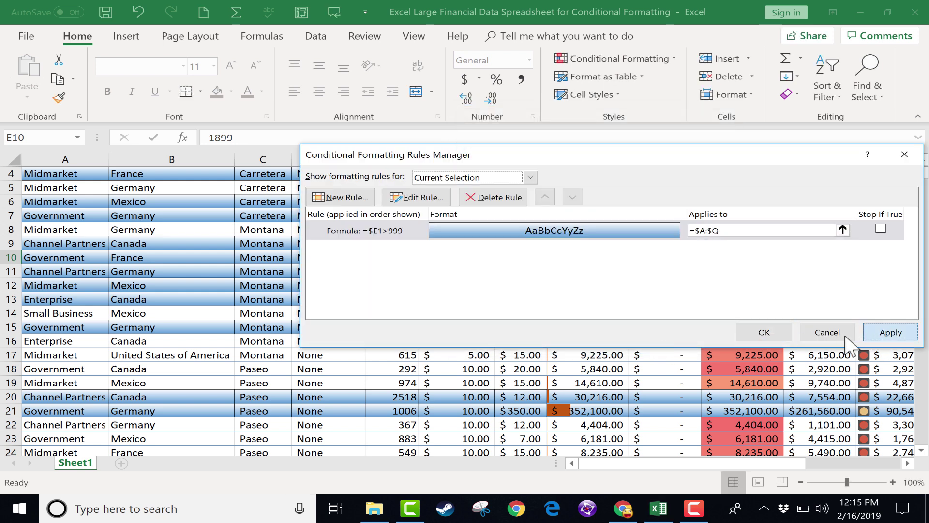
click(761, 333)
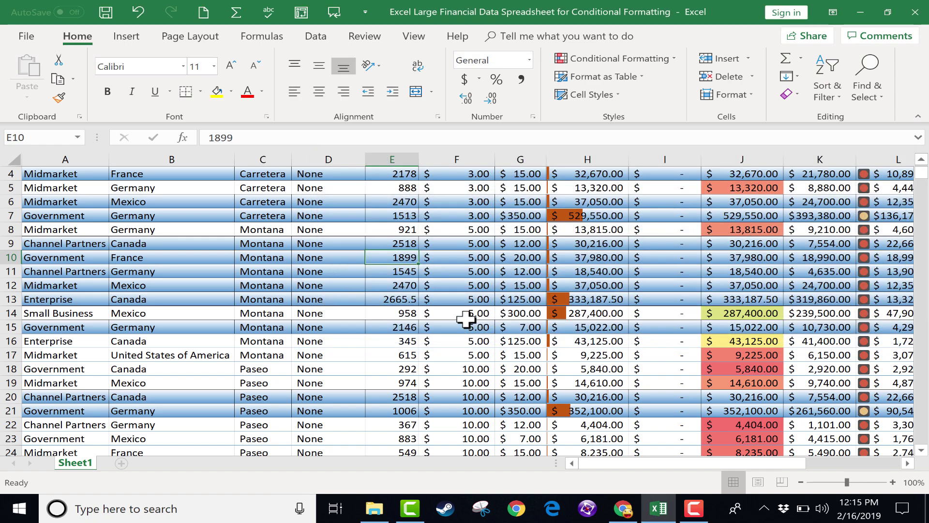
scroll(439, 355, down, 14)
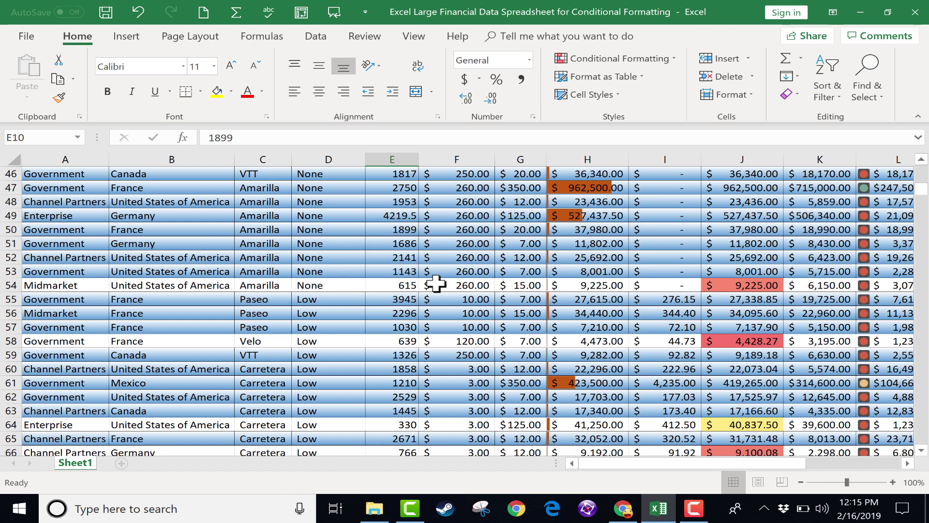
scroll(513, 264, up, 15)
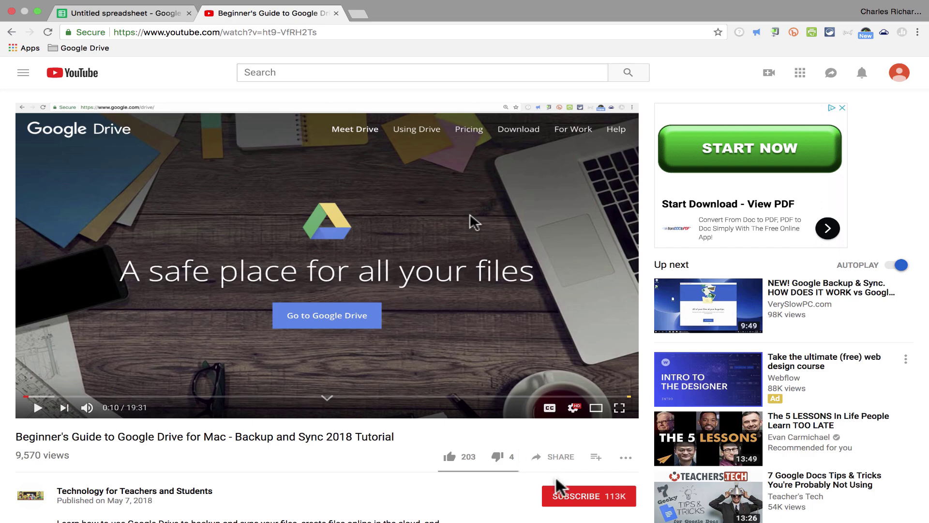
Subscribe to Technology for Teachers and Students and turn on the bell for all new videos.
click(572, 501)
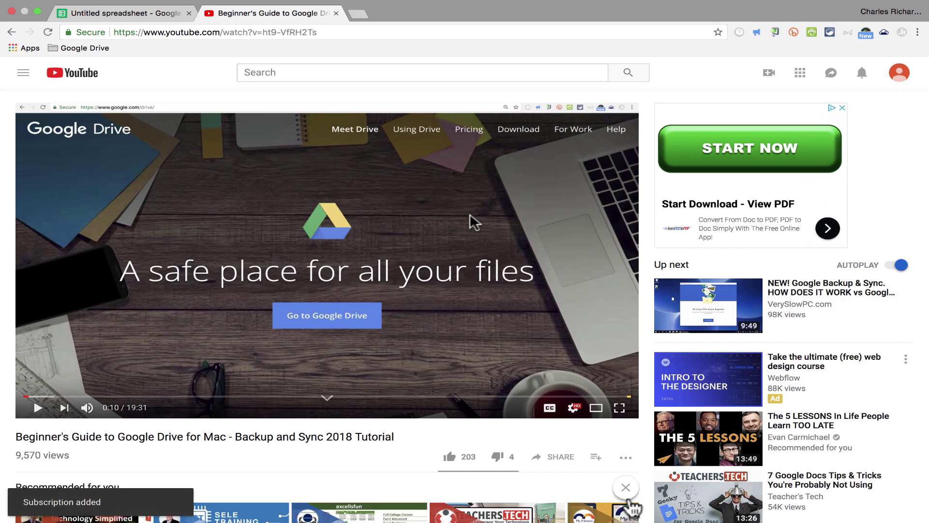
scroll(629, 503, down, 4)
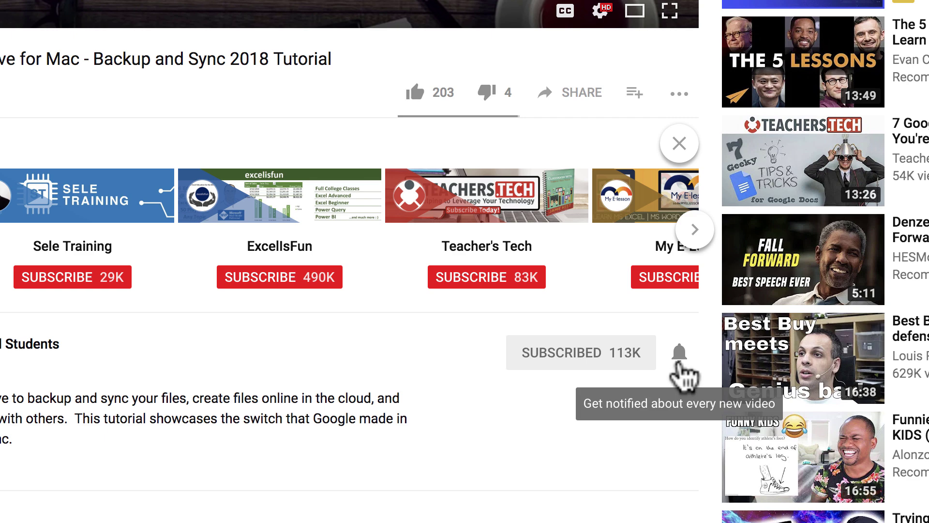
click(678, 359)
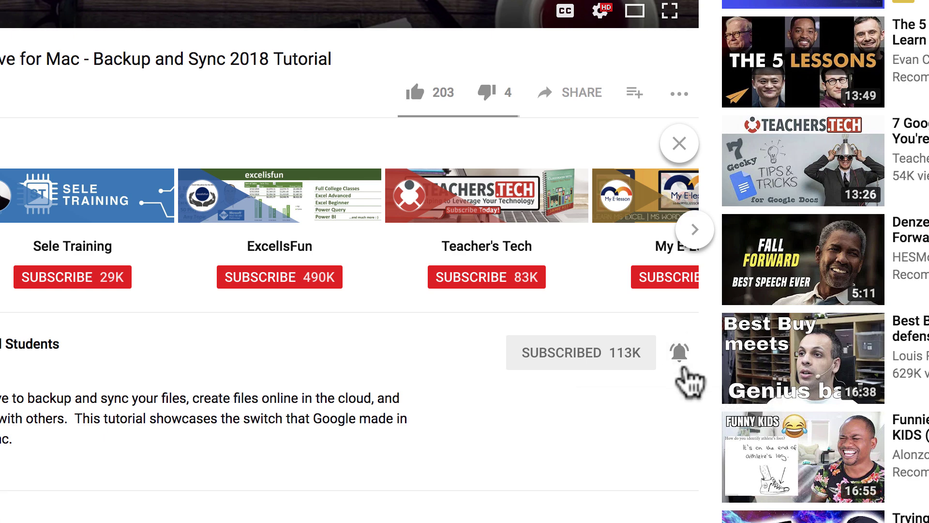